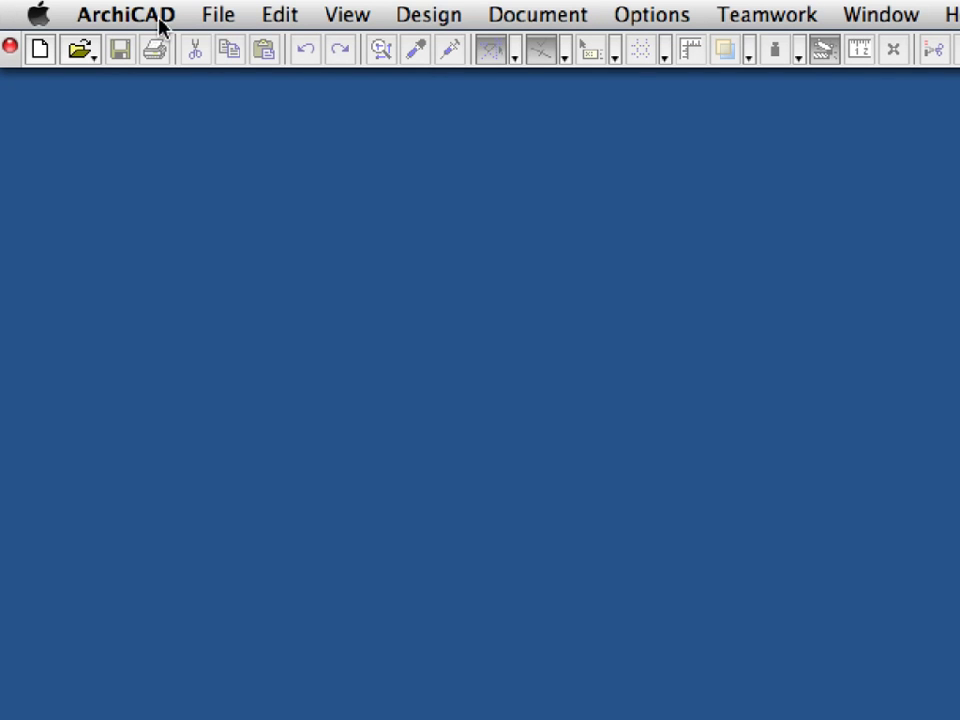
- Open the recent MS Building-TW Teamwork project as Joe Smith from the File menu
click(206, 20)
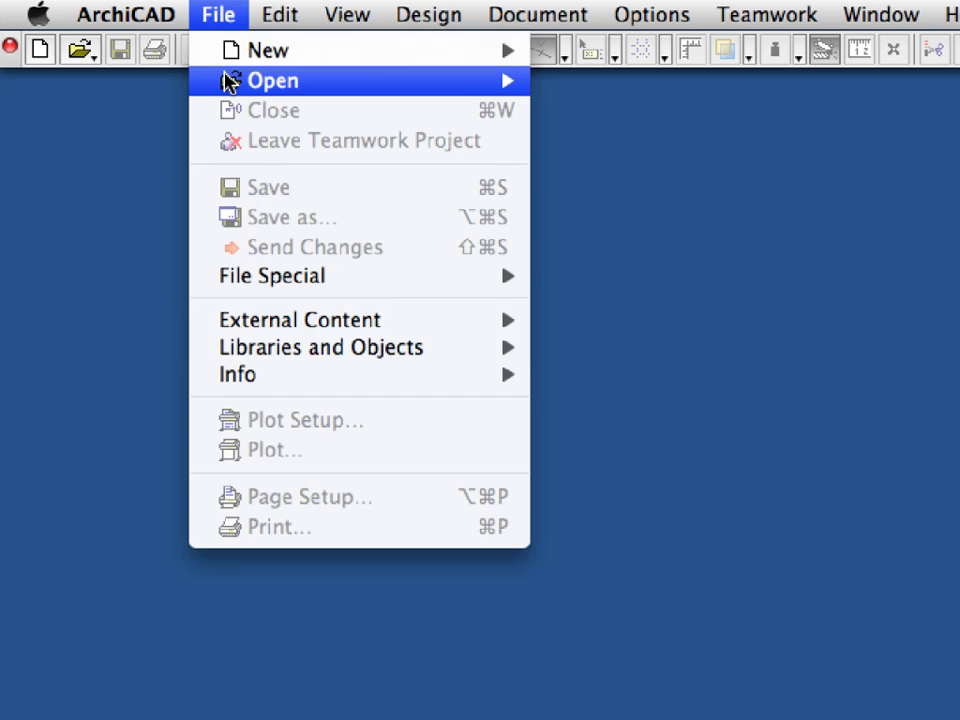
mouse_move(130, 80)
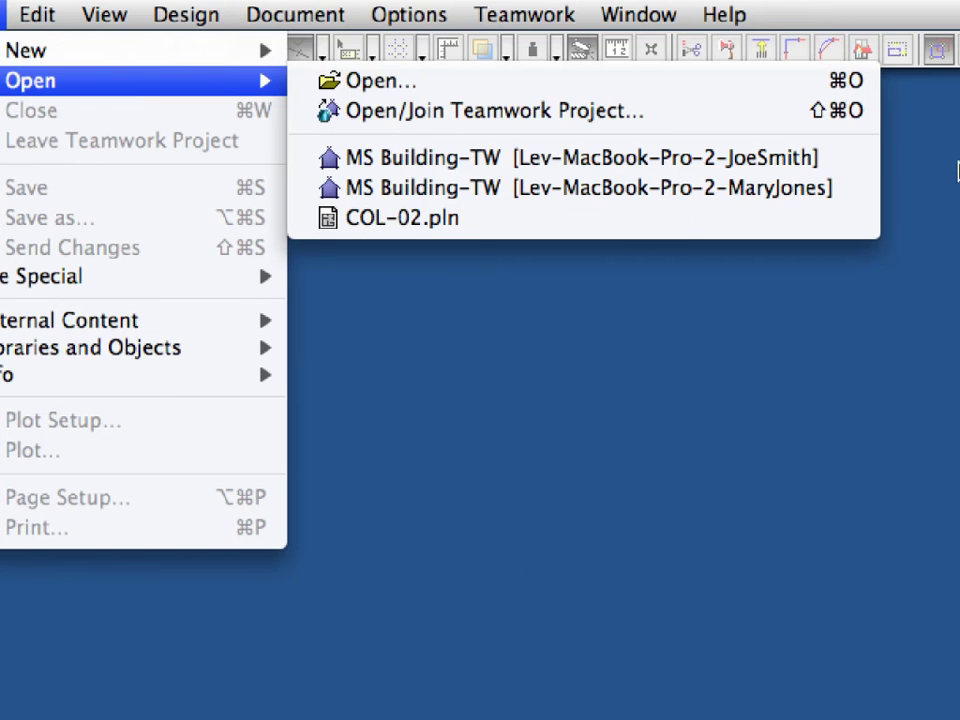
click(855, 165)
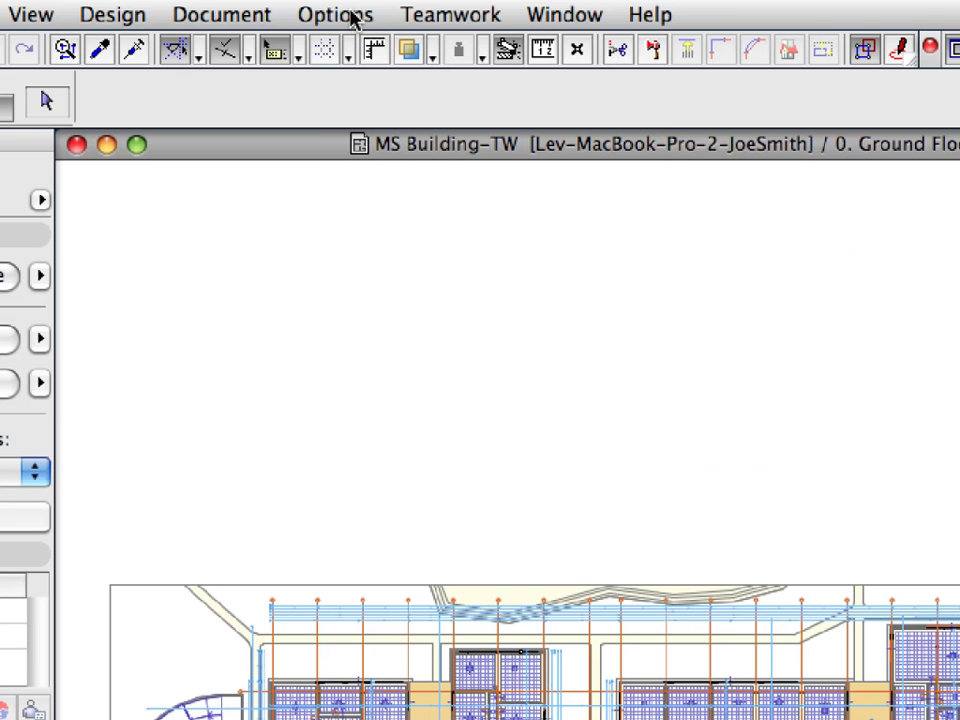
- Open the Fill Types settings and choose the Brick - Stack Bond fill
click(352, 8)
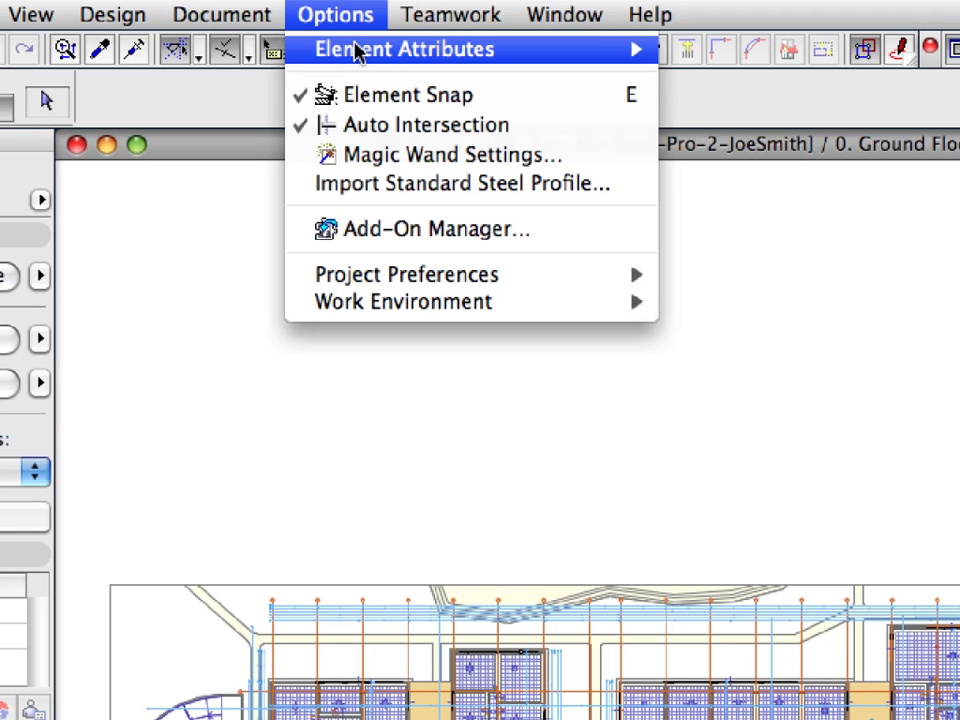
mouse_move(470, 49)
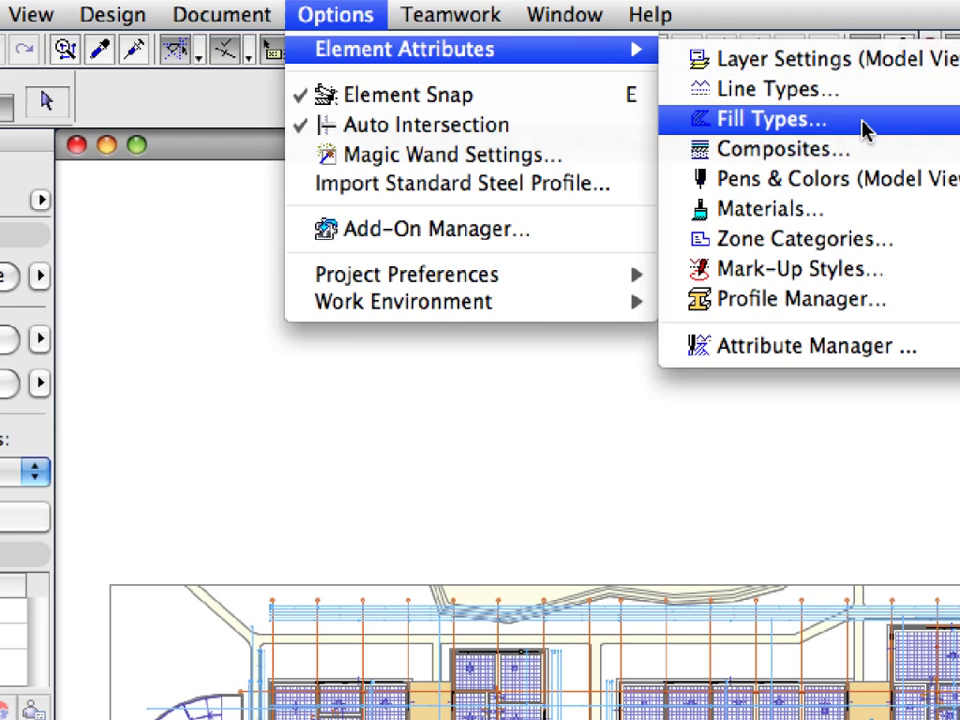
click(864, 130)
click(529, 95)
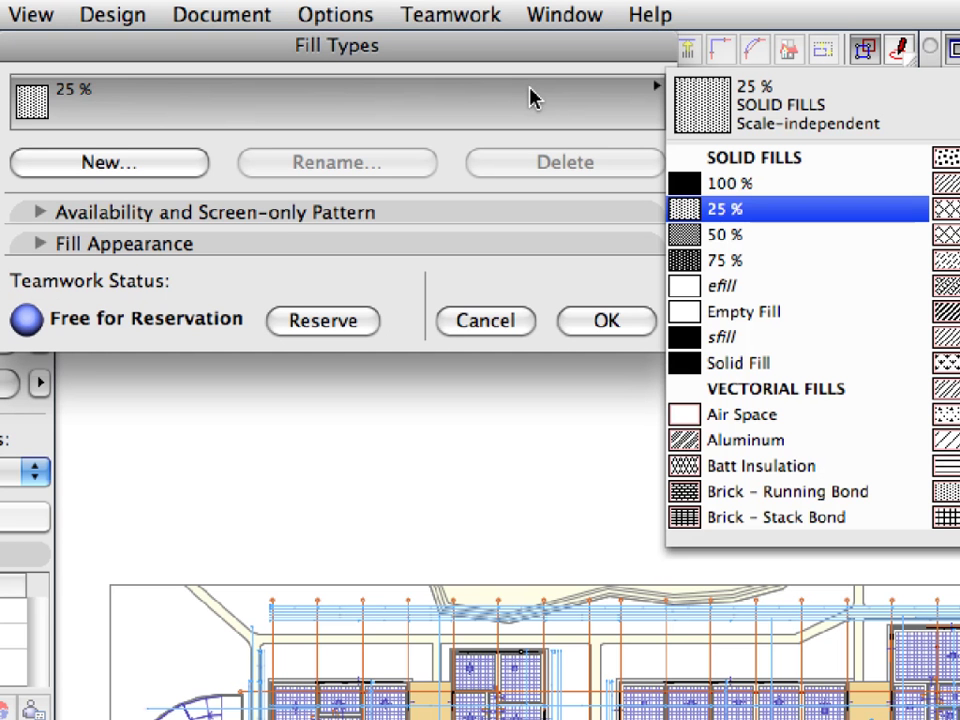
- Reserve the Brick - Stack Bond fill, release it, and cancel the Fill Types dialog
click(845, 525)
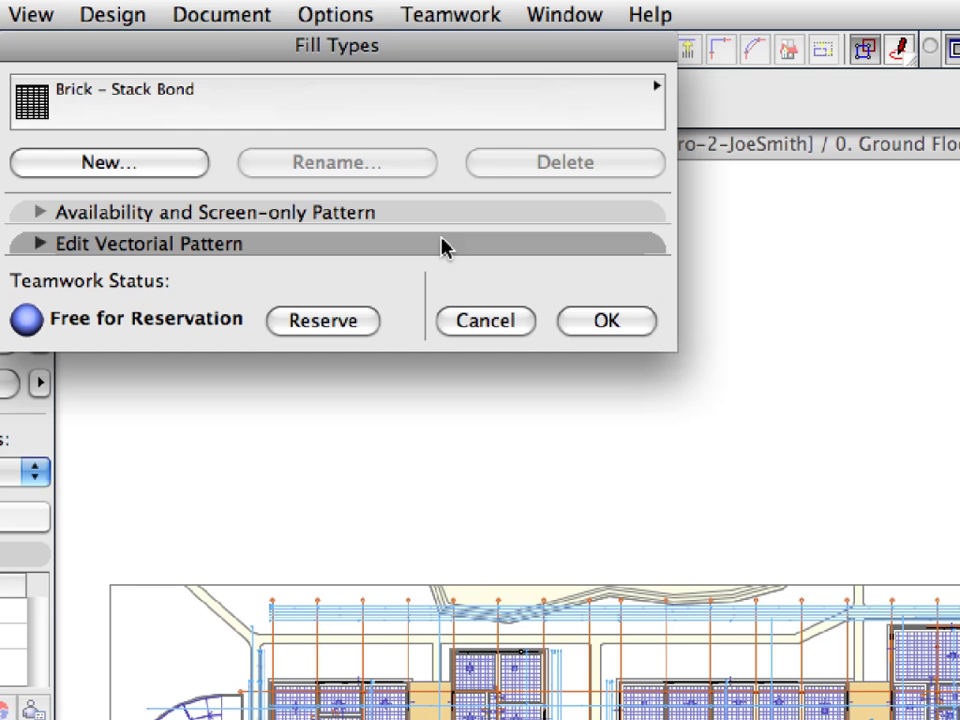
click(441, 246)
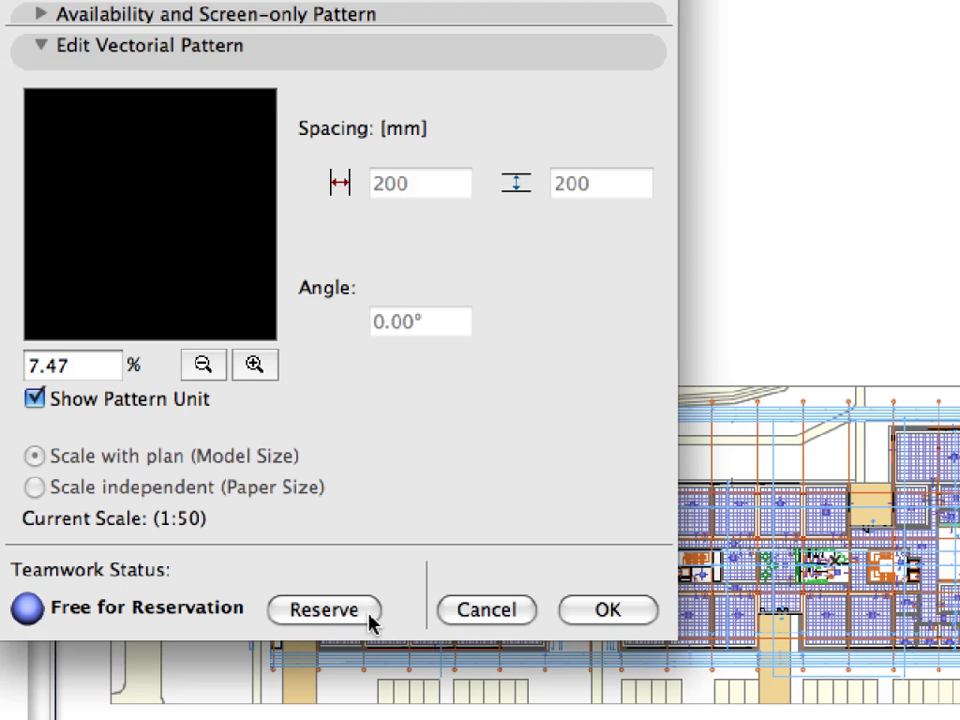
click(370, 620)
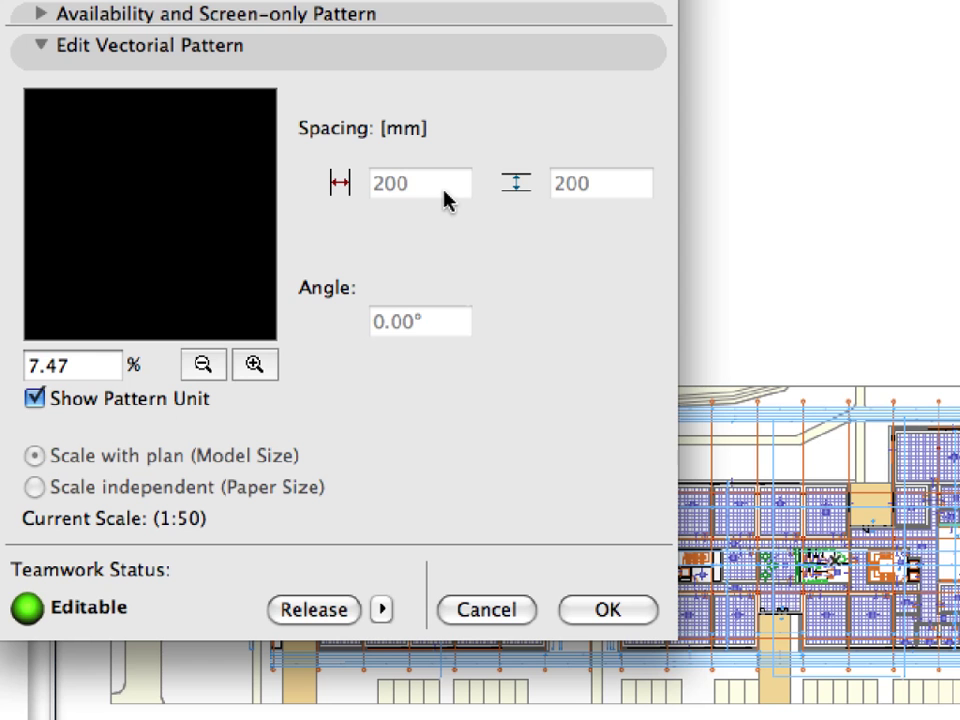
click(340, 621)
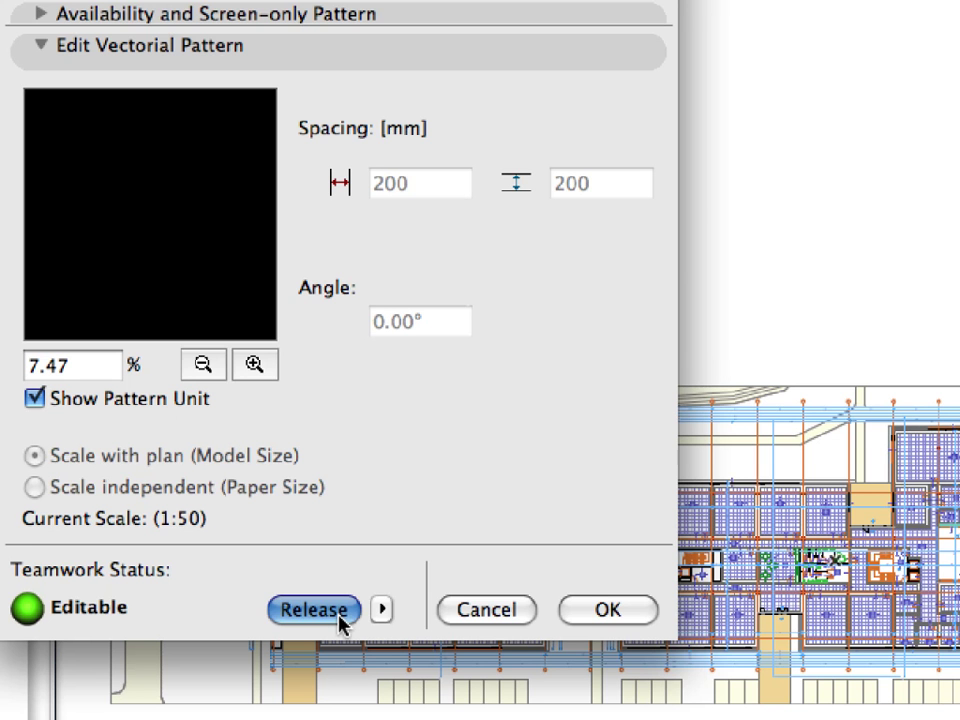
click(527, 622)
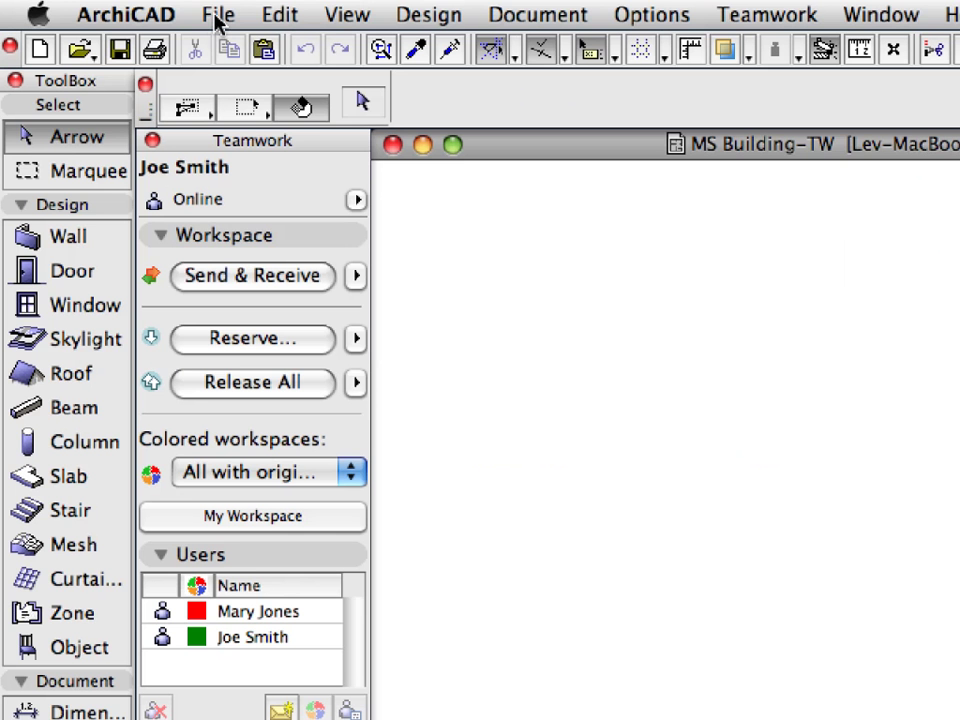
- Start Open/Join Teamwork Project as a different user on the local BIM Server
click(115, 12)
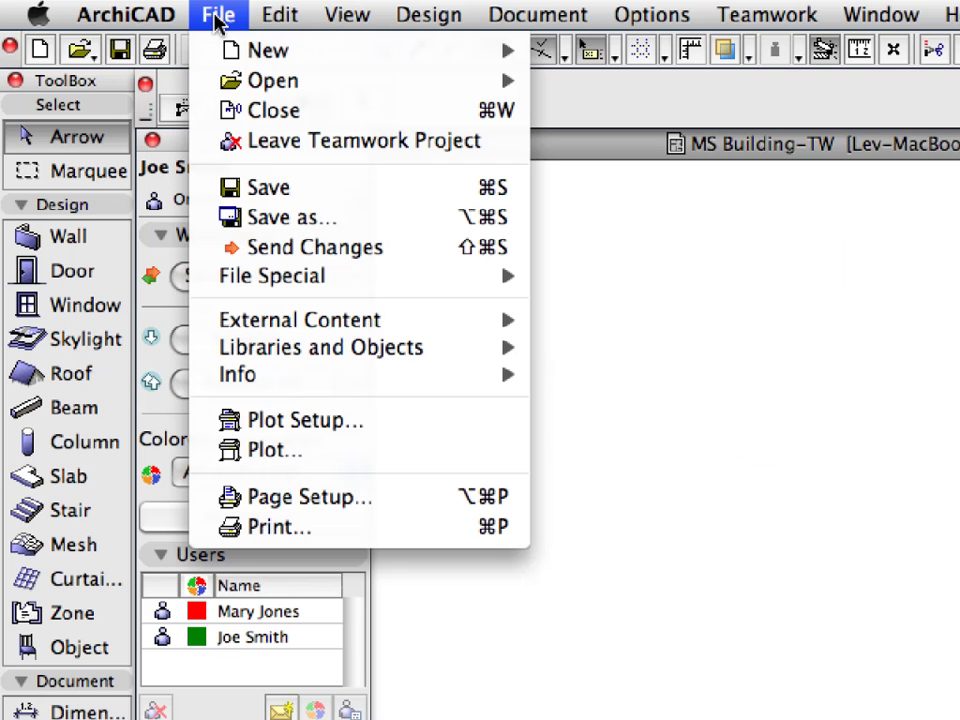
mouse_move(272, 81)
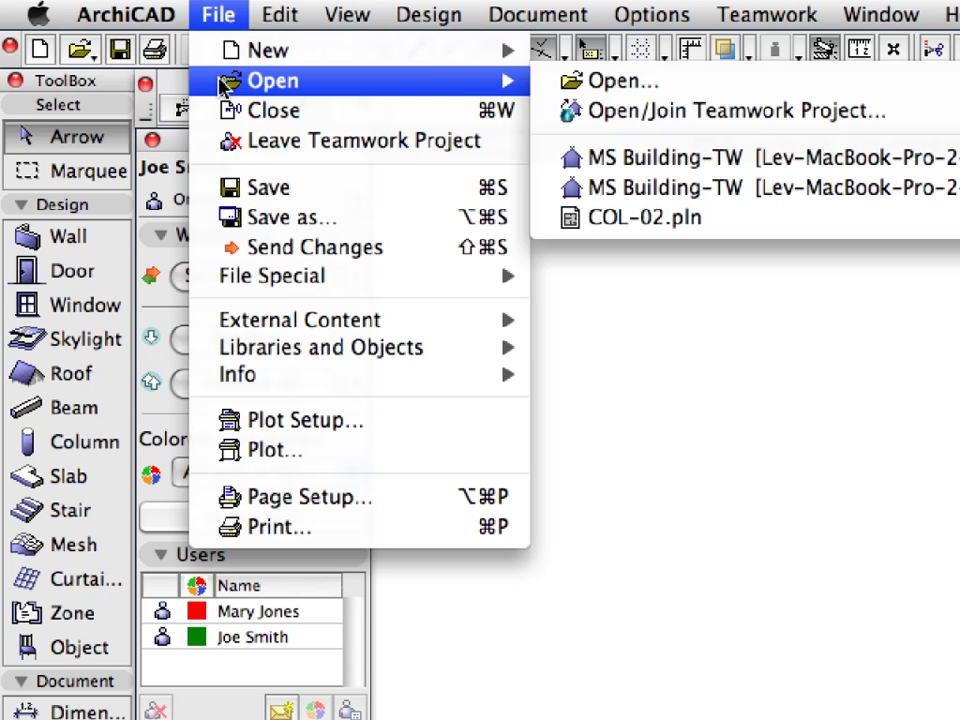
click(916, 120)
click(740, 136)
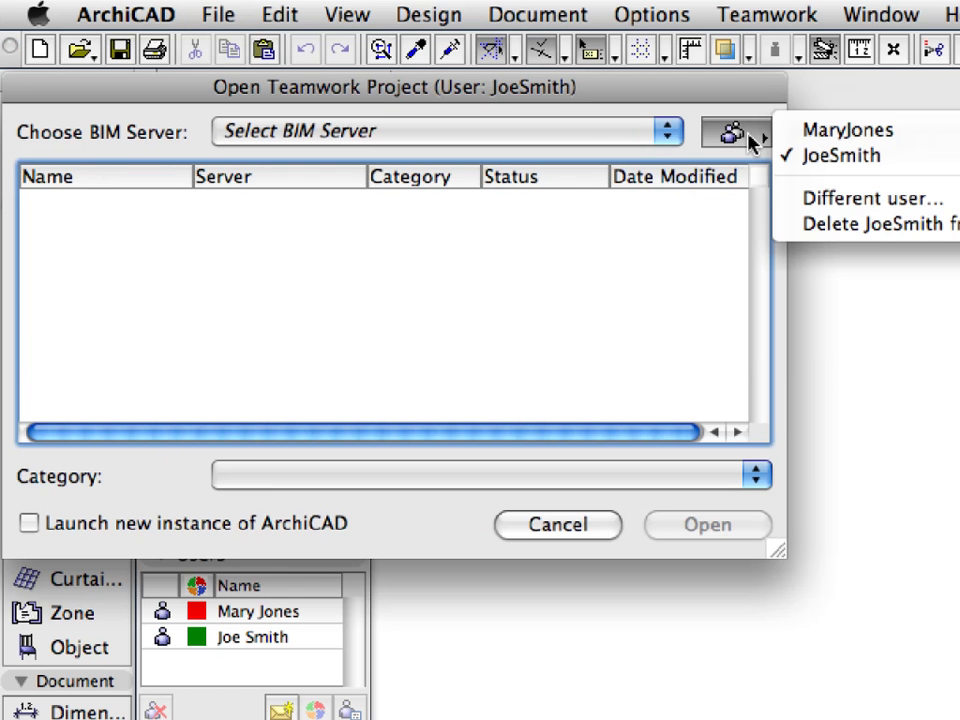
click(940, 205)
click(803, 190)
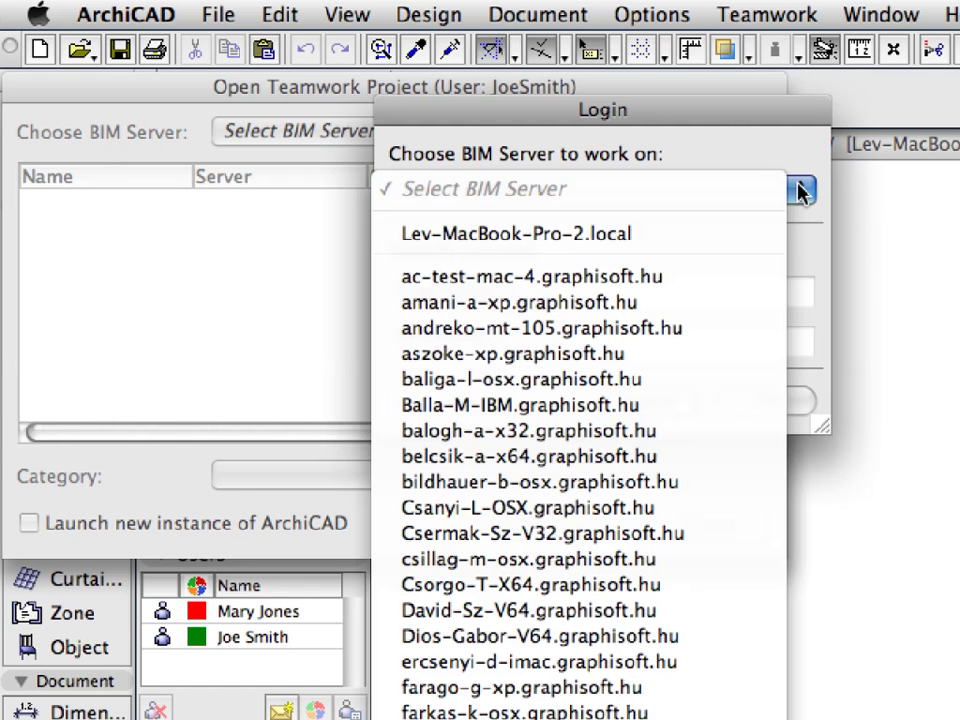
click(748, 235)
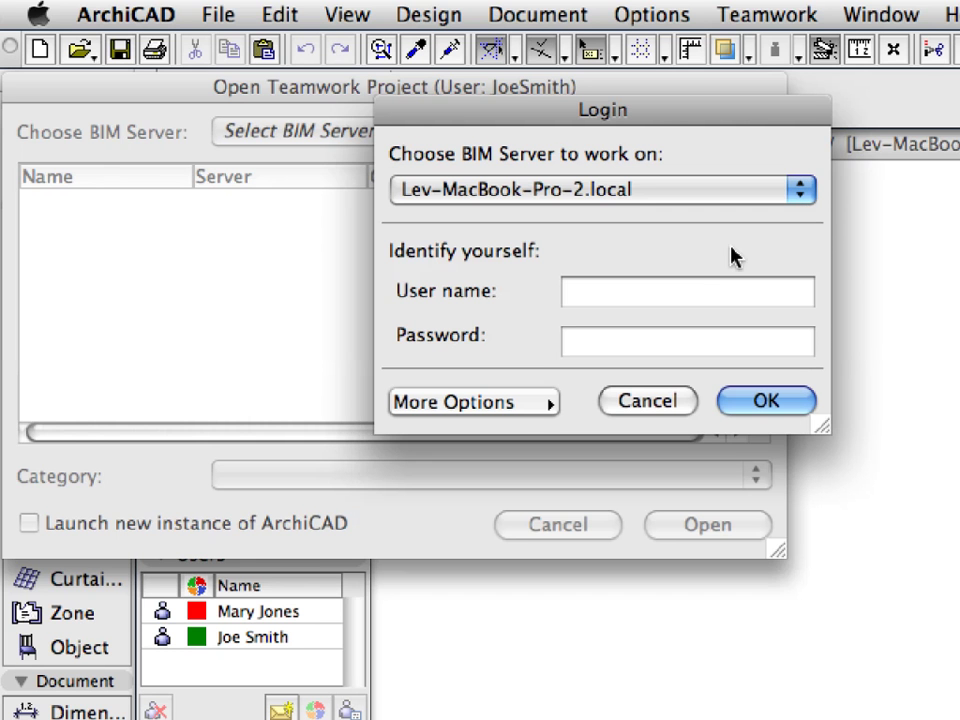
click(718, 289)
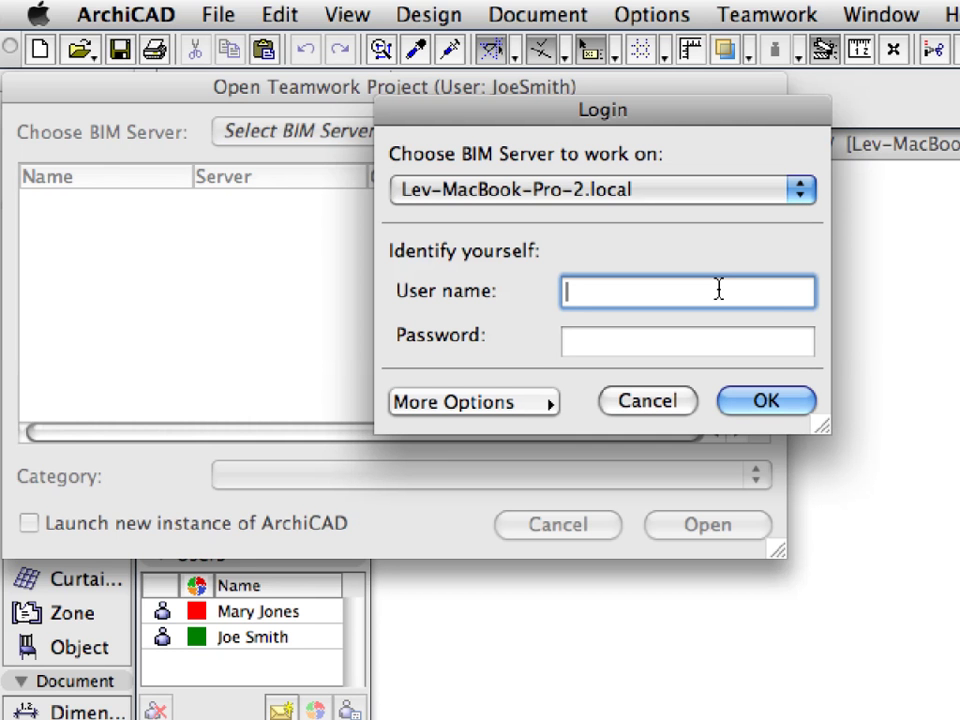
text(ViewOnly)
key(Tab)
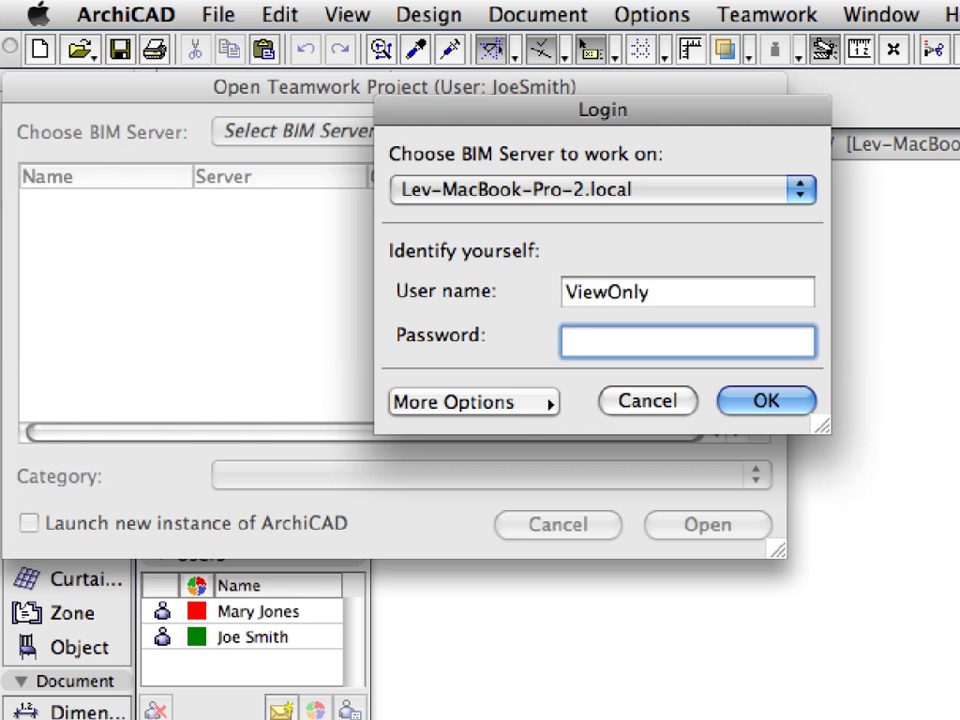
- Confirm the ViewOnly login and join the MS Building-TW project
click(800, 410)
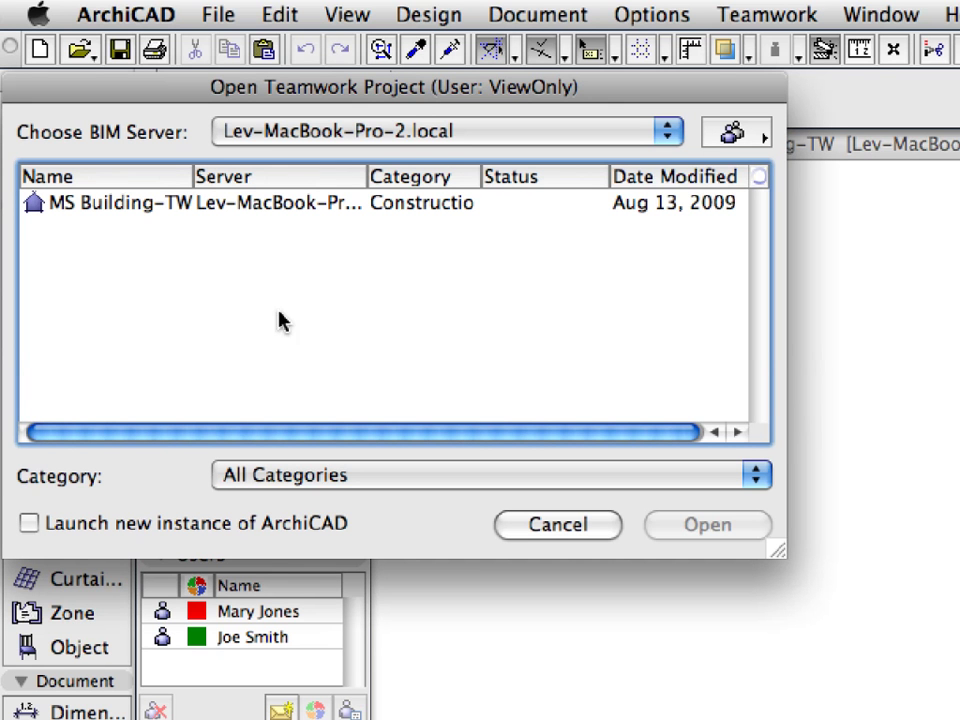
click(151, 207)
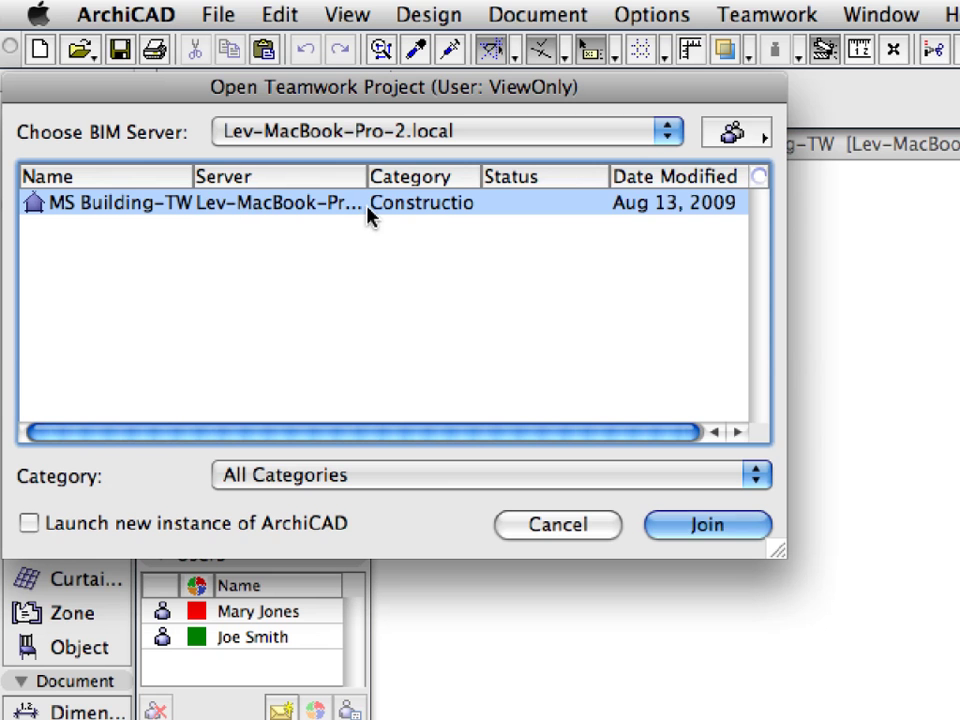
click(752, 530)
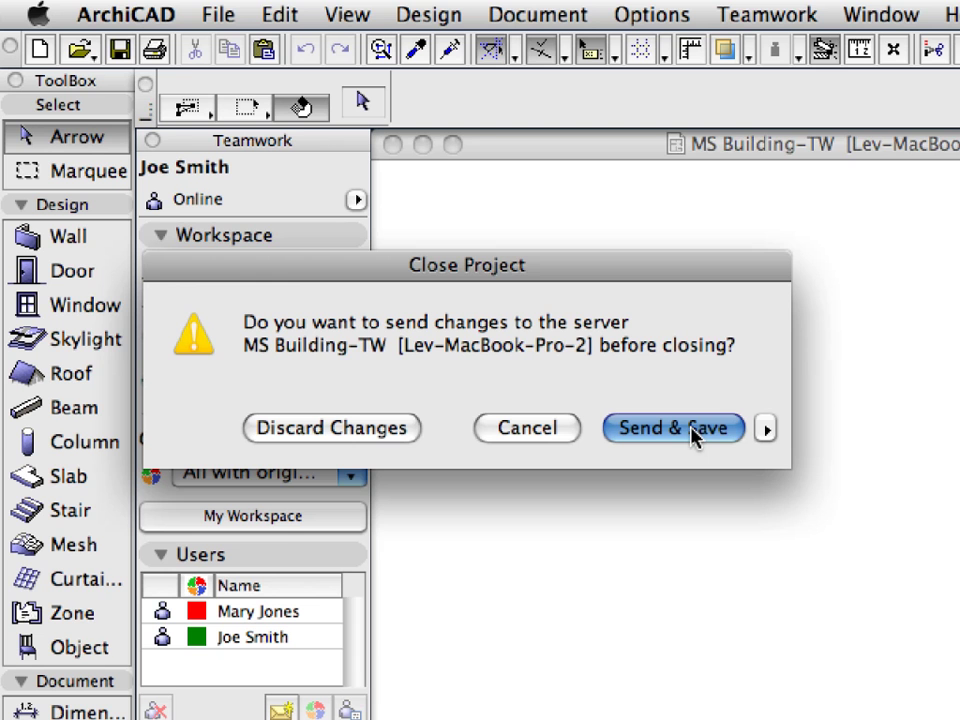
- Choose Send & Save so MS Building-TW reopens as View Only
click(695, 430)
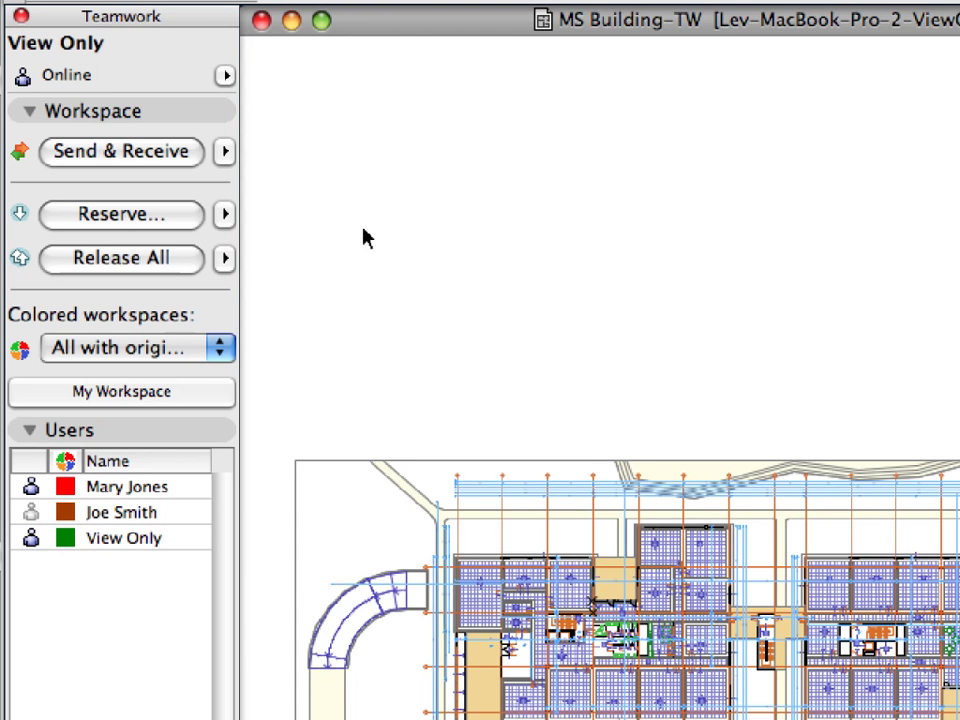
- Zoom in, select the left exterior bearing wall, and request its reservation
scroll(484, 606, up, 3)
scroll(482, 609, up, 3)
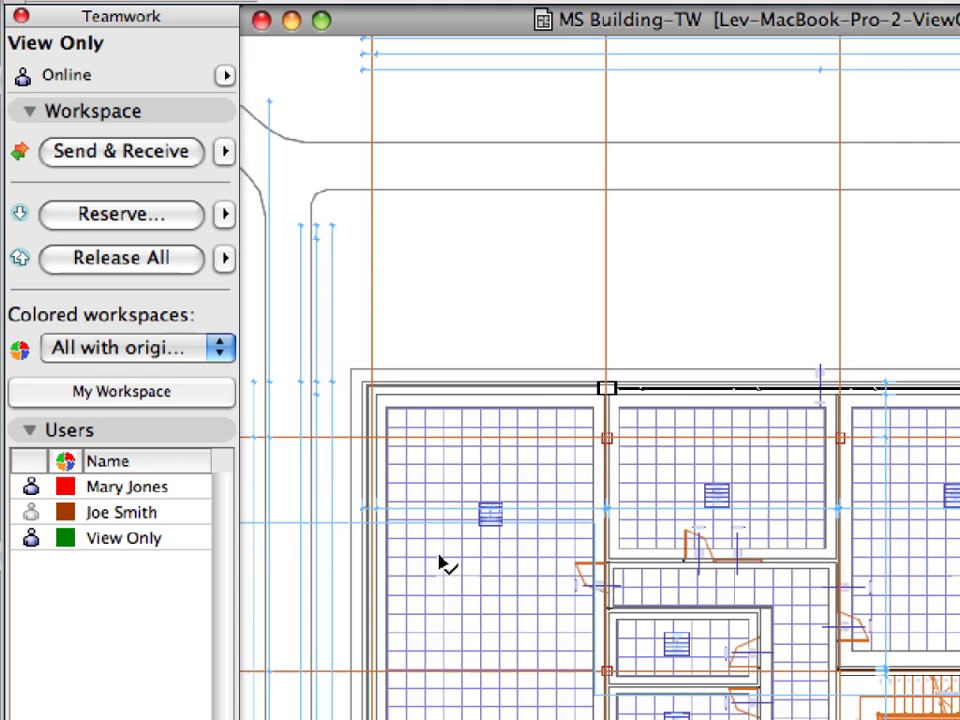
scroll(353, 193, up, 2)
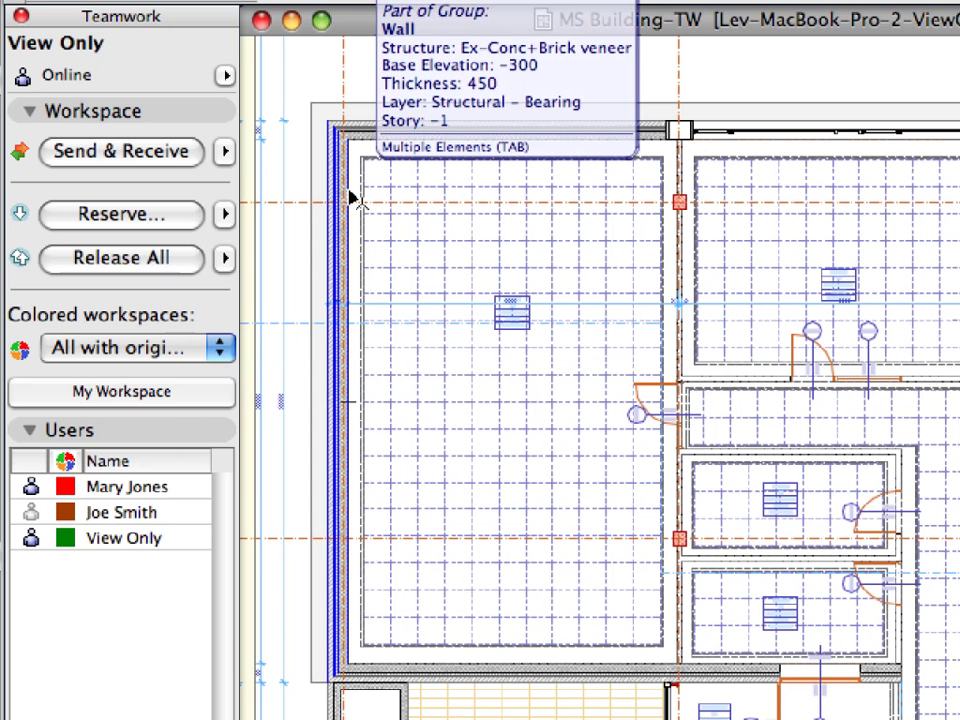
click(353, 197)
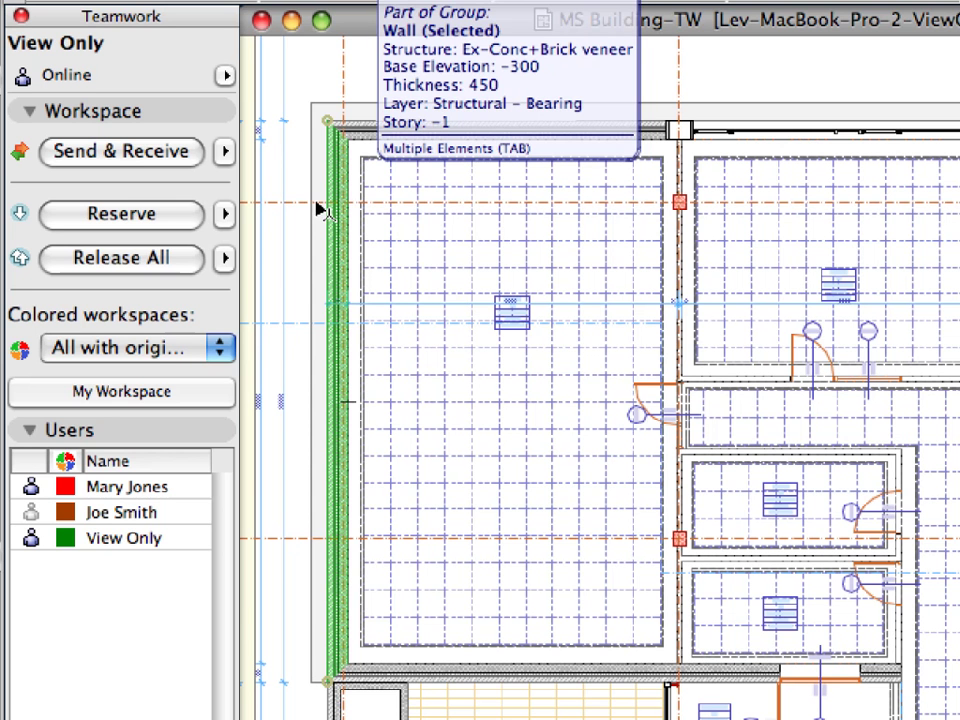
click(198, 220)
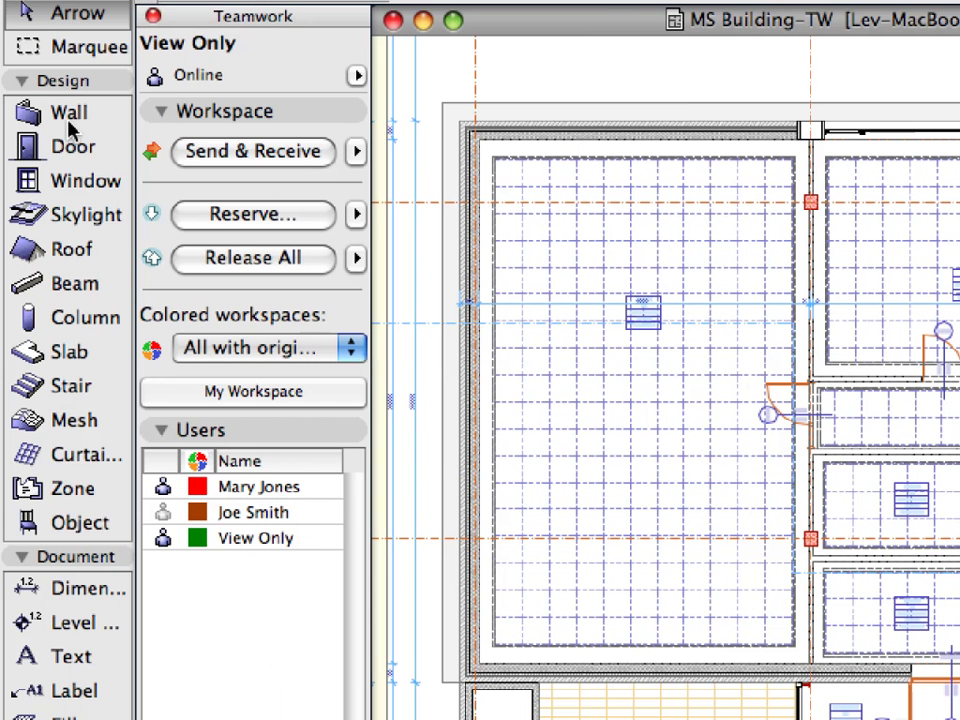
- Try drawing a new wall, dismiss the View Only role warning, and open the File menu
click(72, 118)
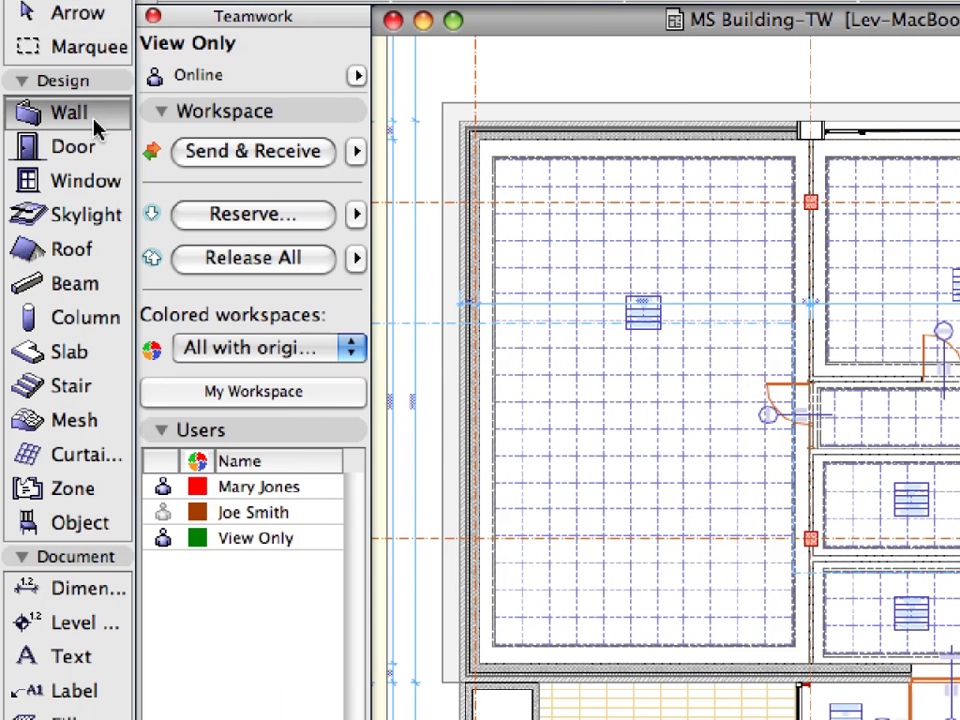
click(491, 65)
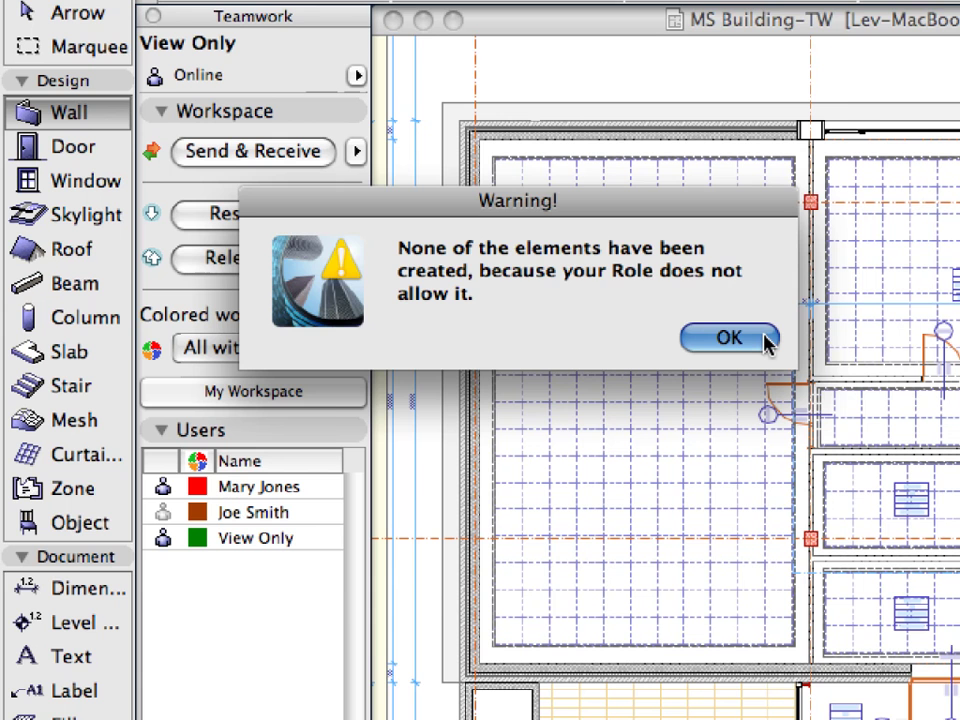
click(728, 338)
click(222, 15)
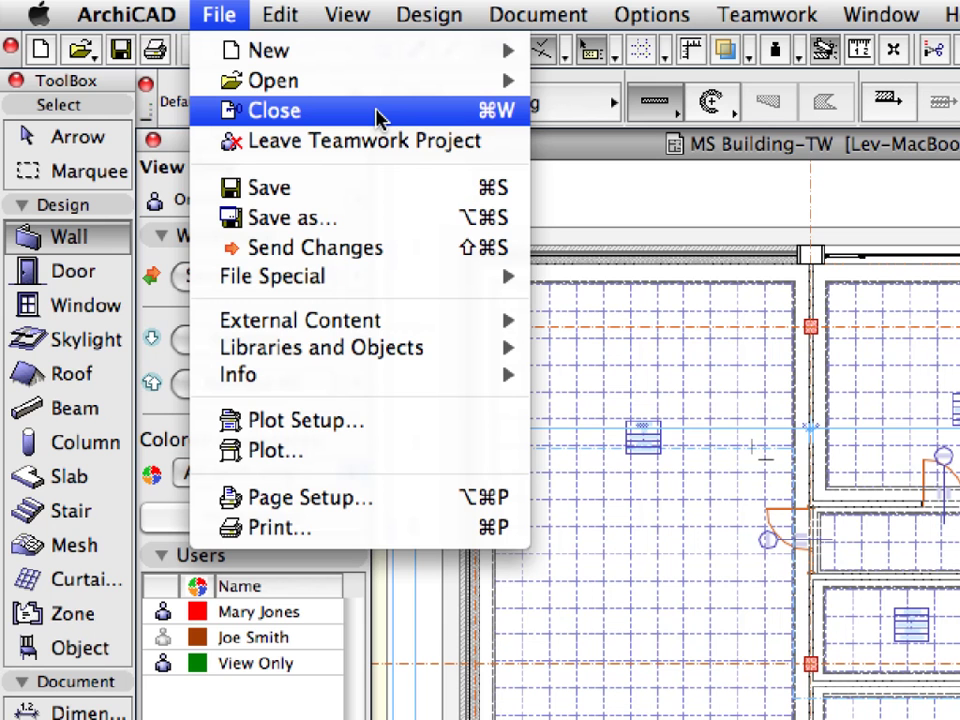
- Close MS Building-TW and open the ArchiCAD menu to quit
click(380, 111)
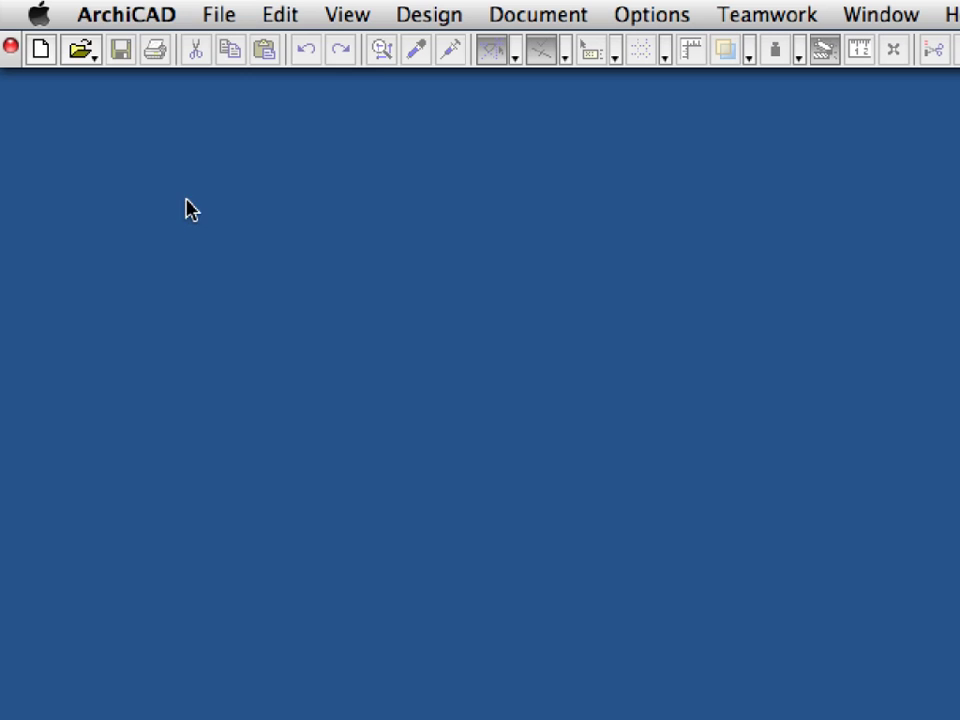
click(135, 20)
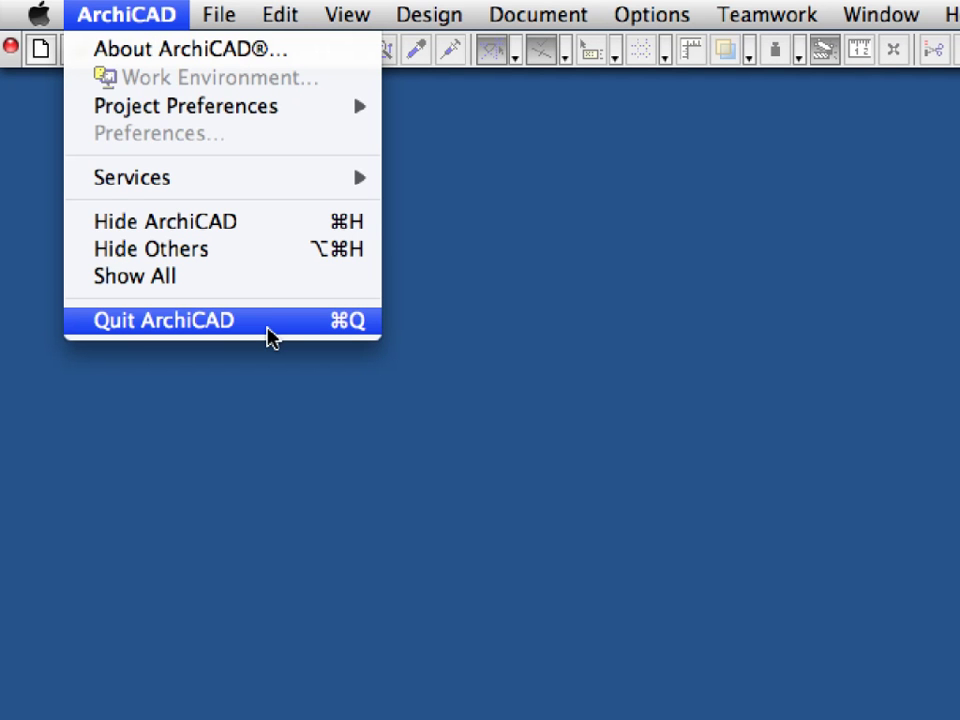